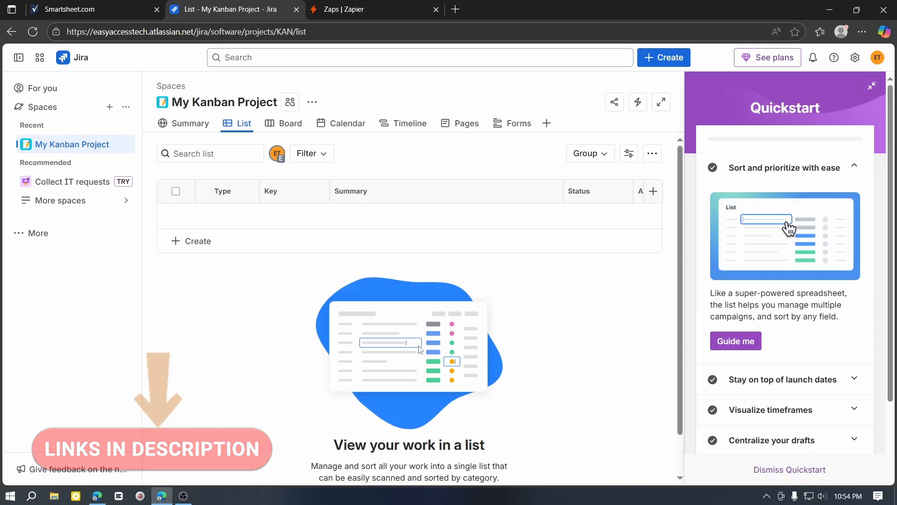
- Look over the Smartsheet project sheet and the Jira Kanban project's list, and switch to Zapier
click(70, 9)
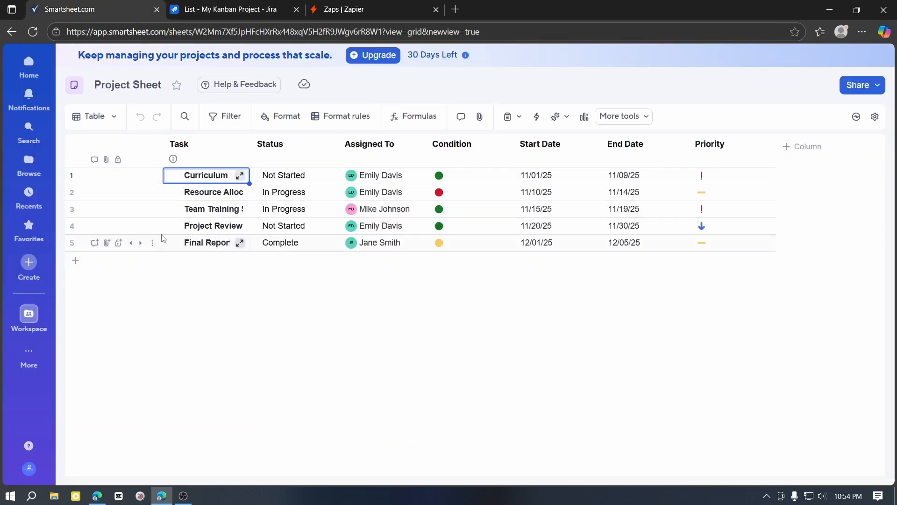
click(238, 6)
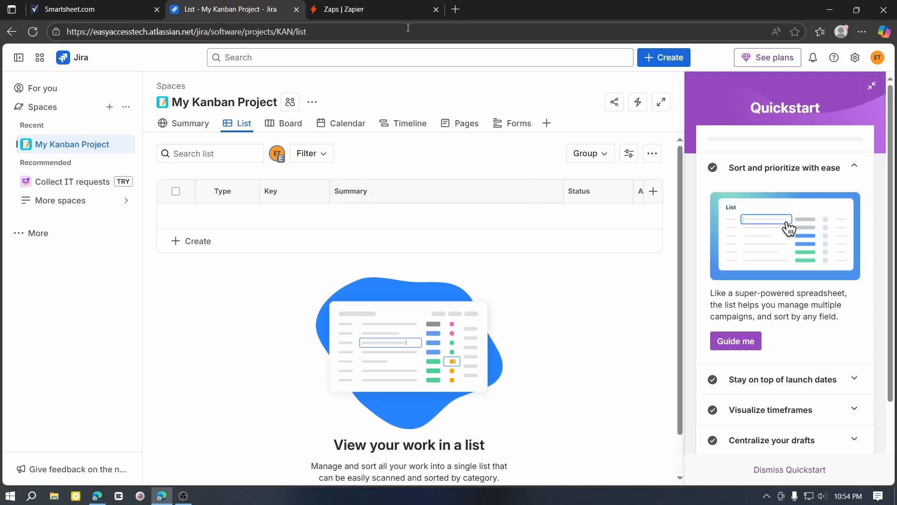
click(391, 9)
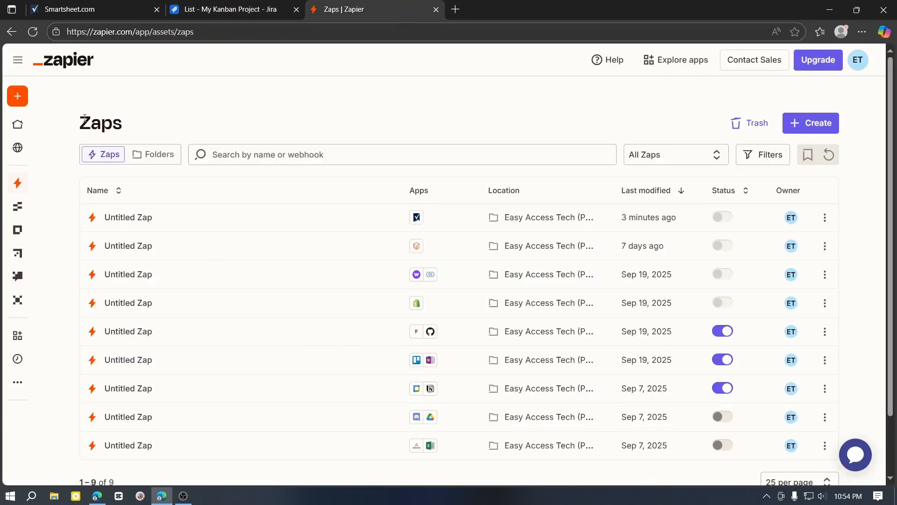
- Create a new Zap from the Zapier home page
click(71, 66)
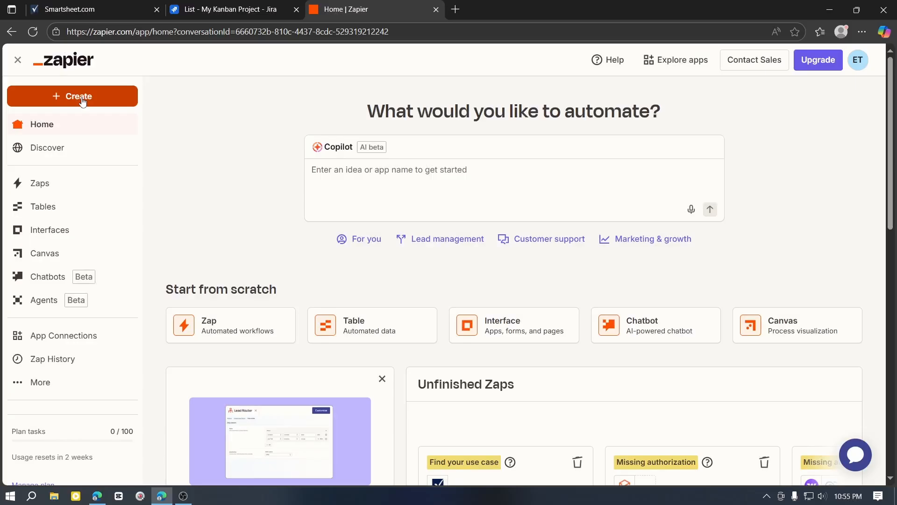
click(82, 98)
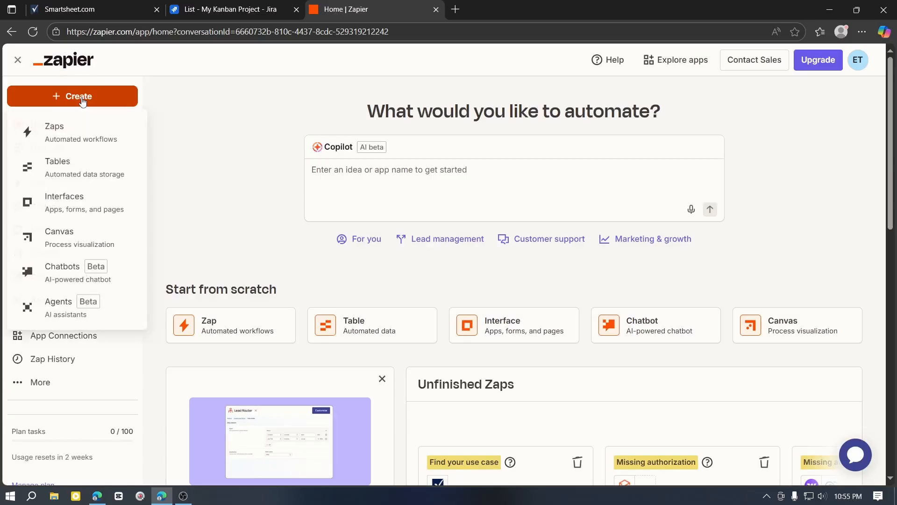
click(73, 136)
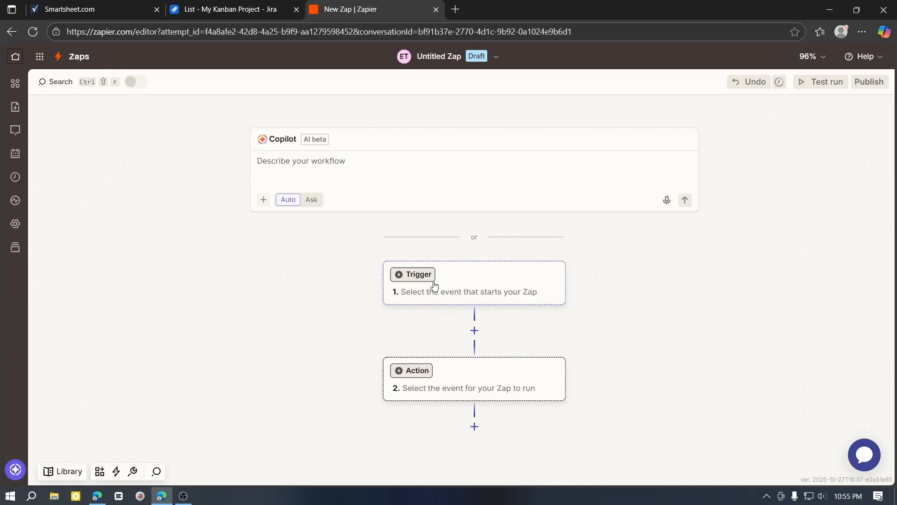
- Set the Zap's trigger to Smartsheet with the New Row event
click(427, 283)
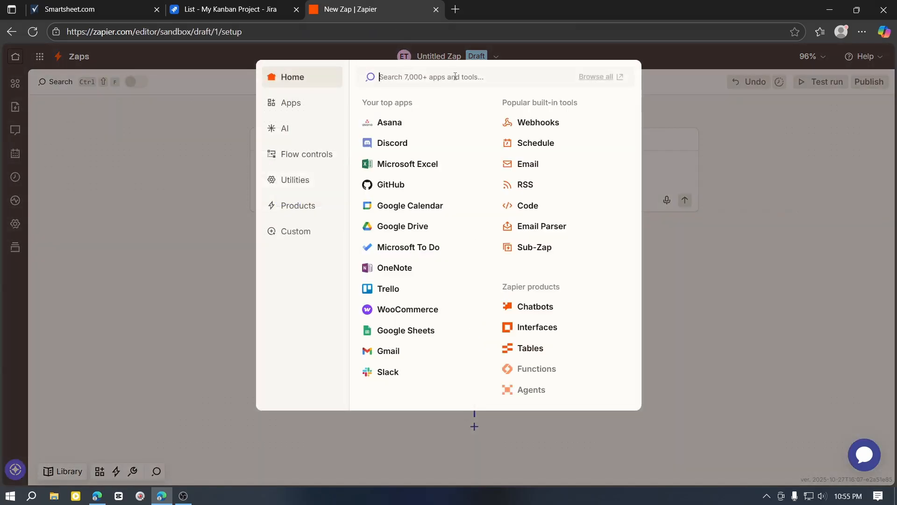
text(smart)
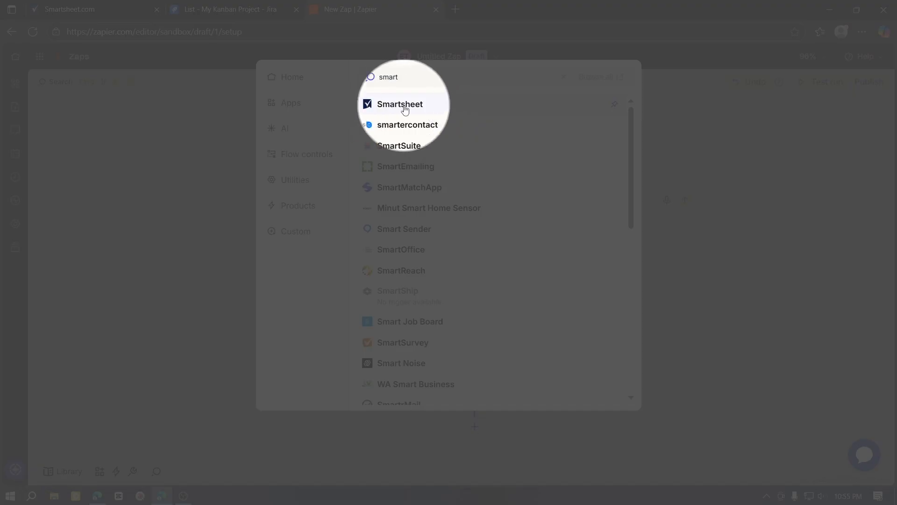
click(403, 106)
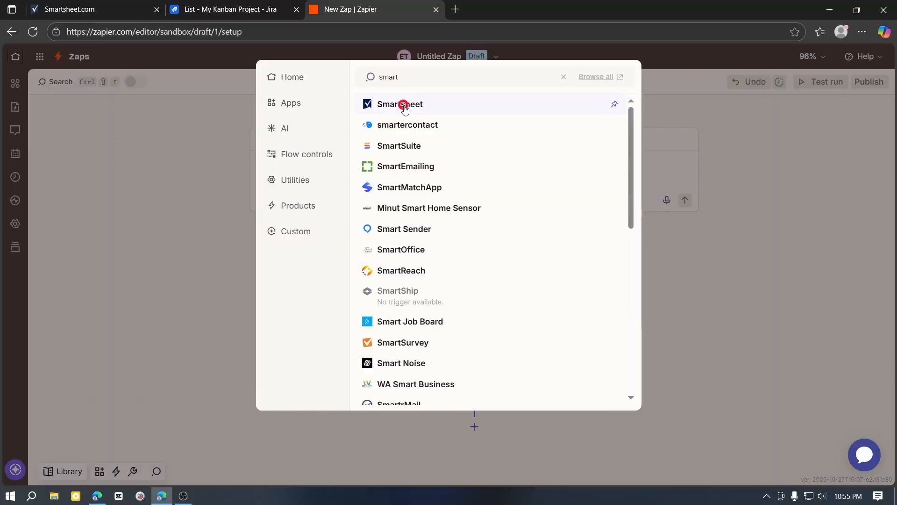
click(702, 238)
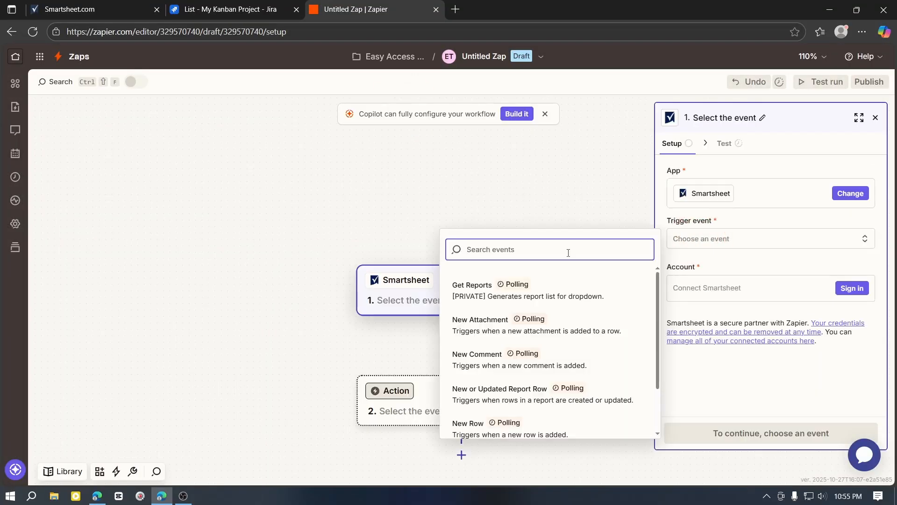
scroll(552, 336, down, 1)
click(466, 364)
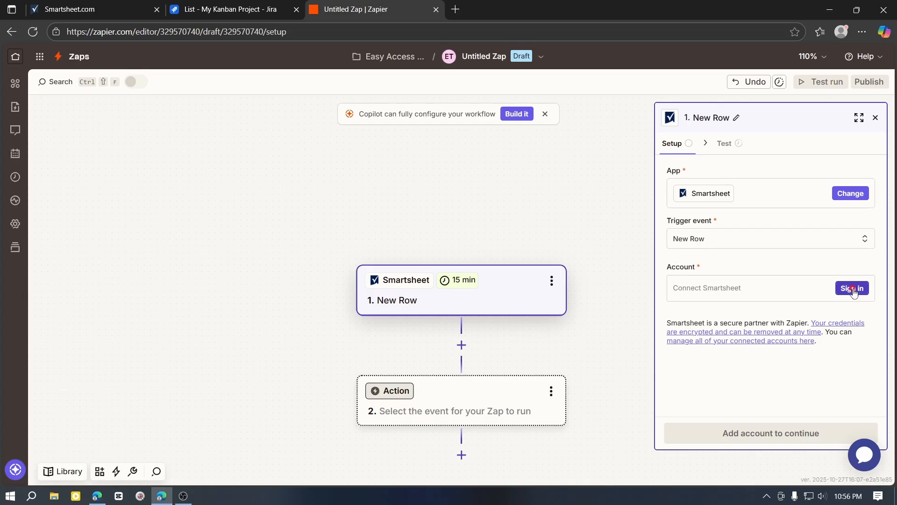
- Connect the Smartsheet account to the trigger, allow Zapier access, and continue to the trigger's configuration
click(851, 287)
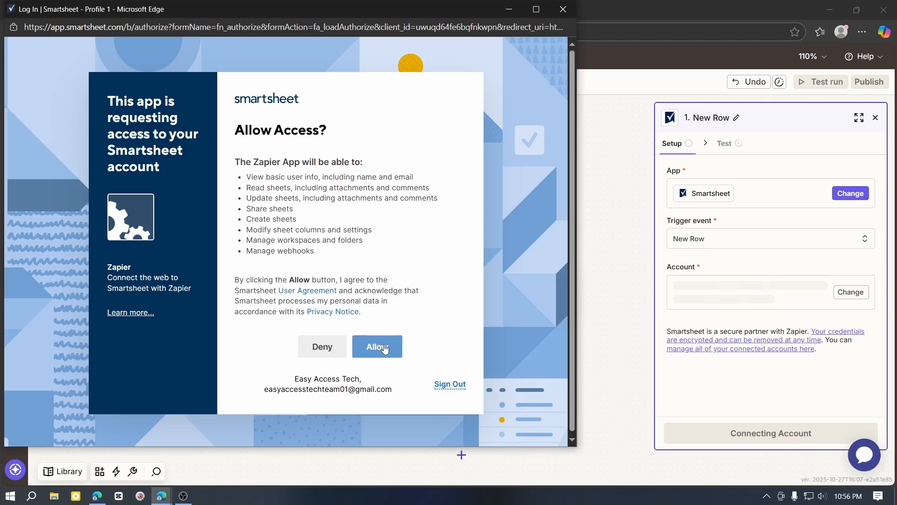
click(381, 347)
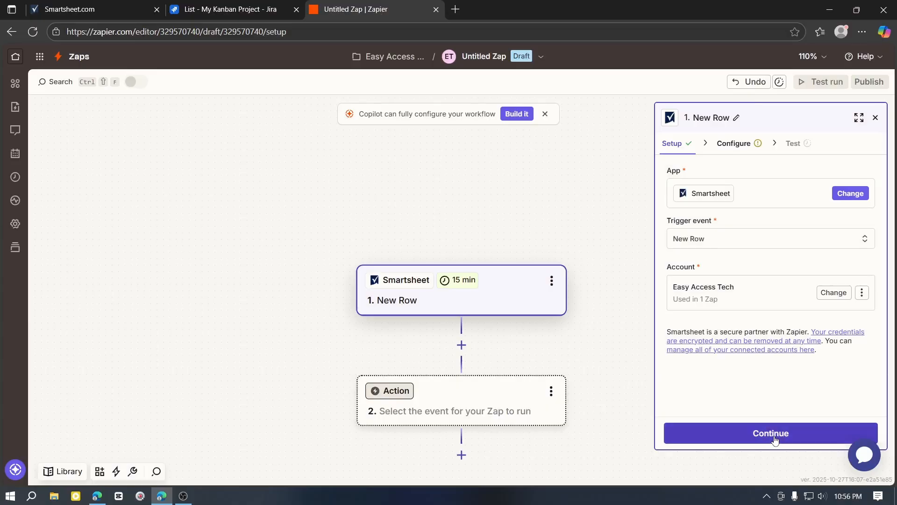
click(772, 433)
- Choose Project Sheet as the trigger's sheet, and test the trigger, continuing with the NEW_ROW C record
click(710, 189)
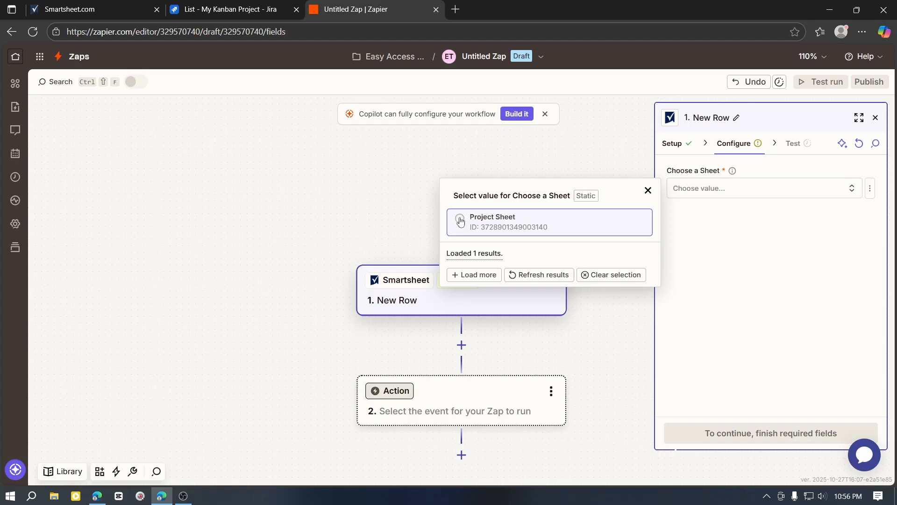
click(460, 221)
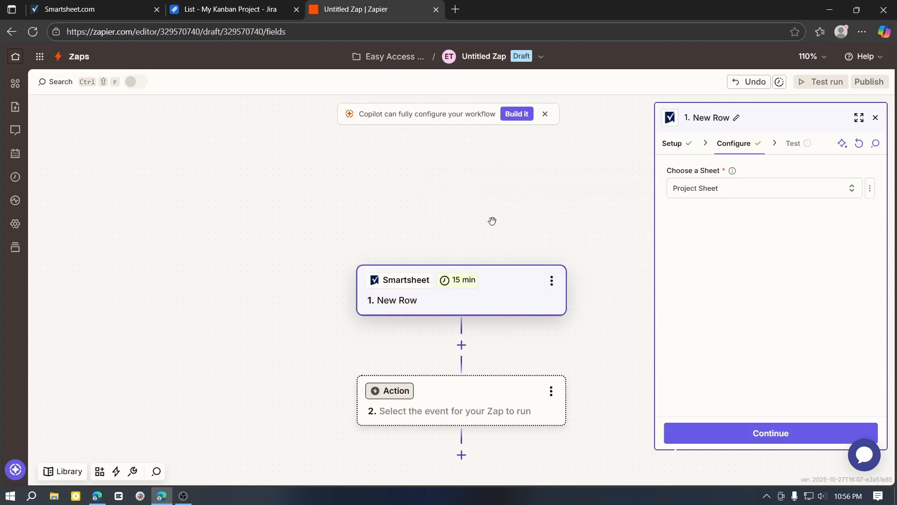
click(804, 437)
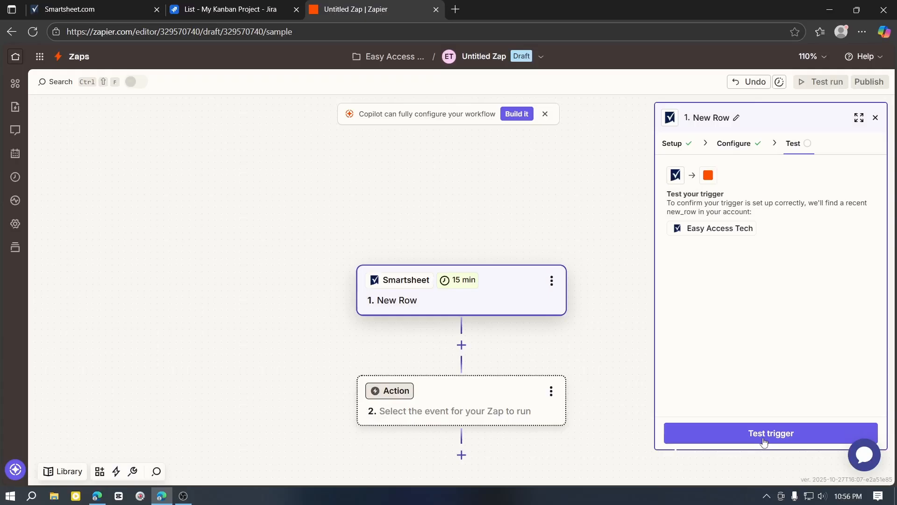
click(763, 441)
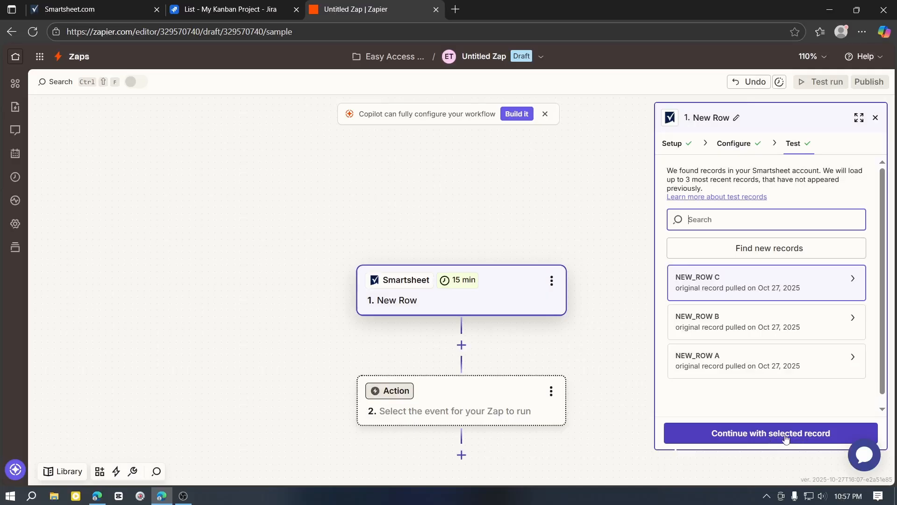
click(785, 438)
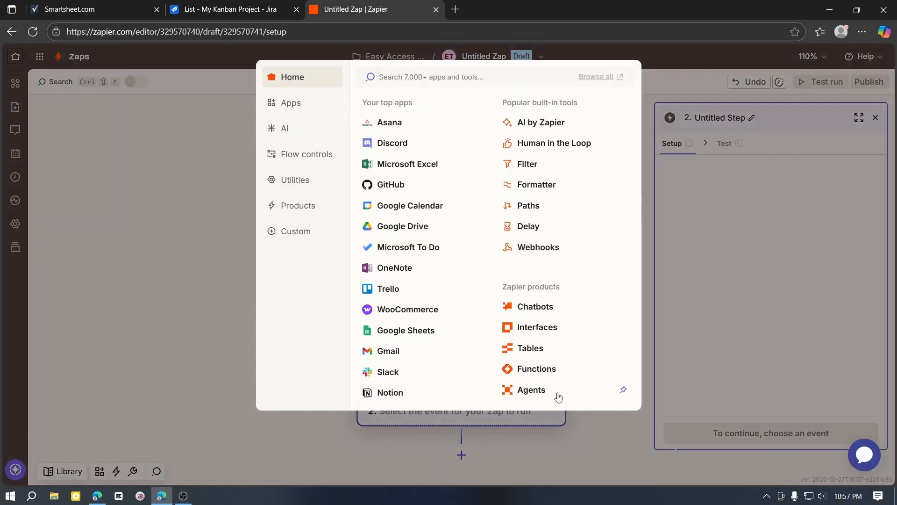
- Choose Jira Software Cloud as the app for the Zap's action step
click(232, 262)
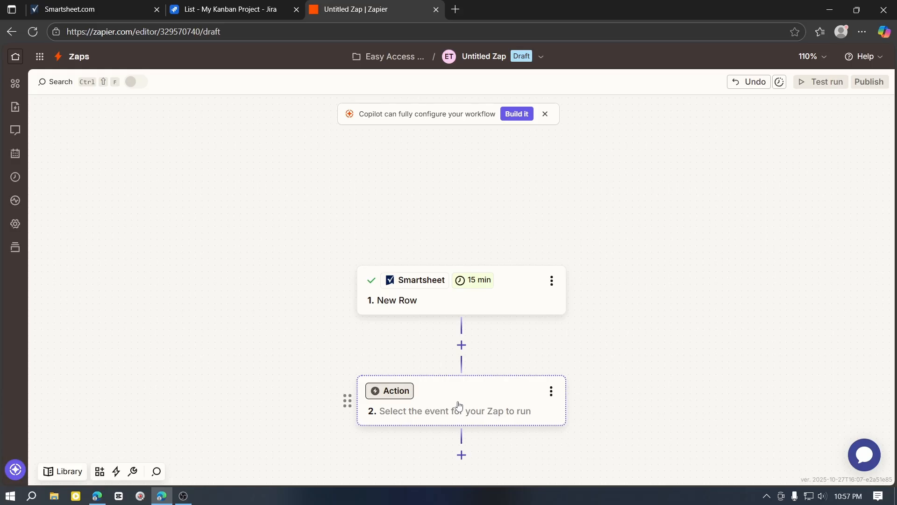
click(458, 406)
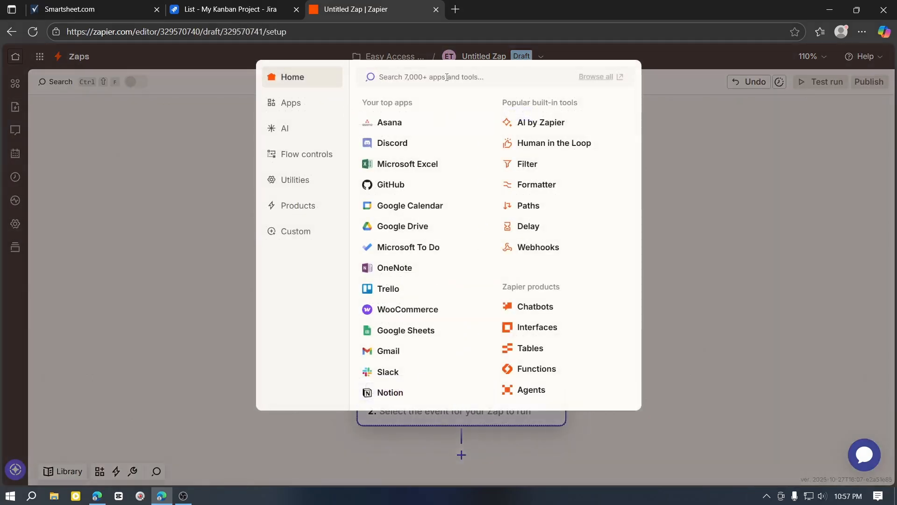
text(jira)
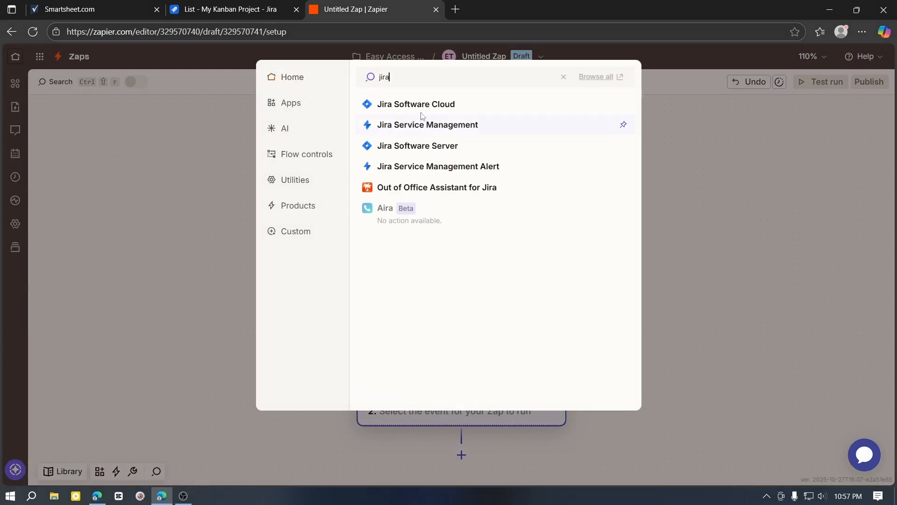
click(420, 108)
click(452, 108)
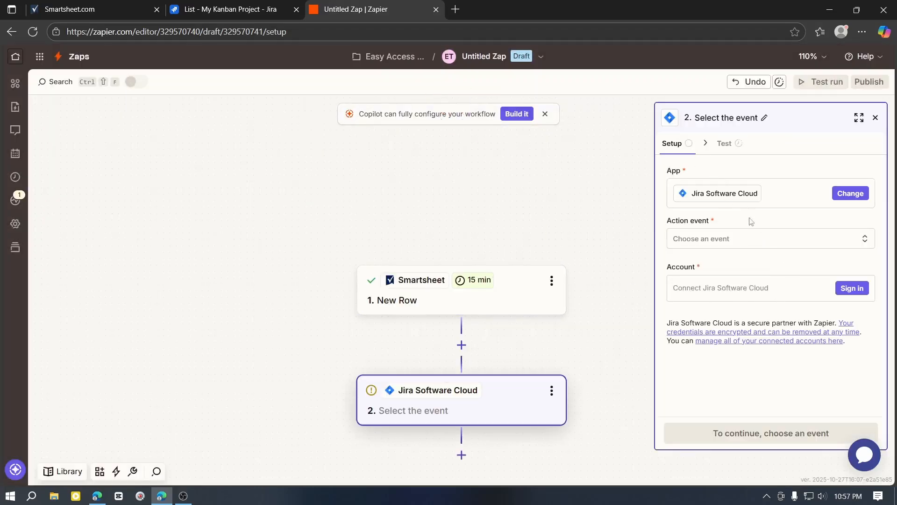
- Set the Jira action event to Add Comment to Issue
click(701, 240)
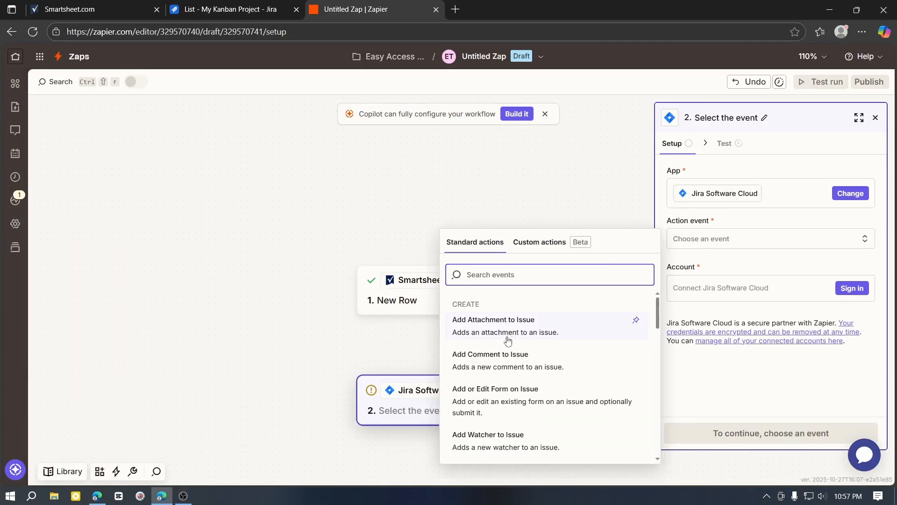
scroll(513, 355, down, 4)
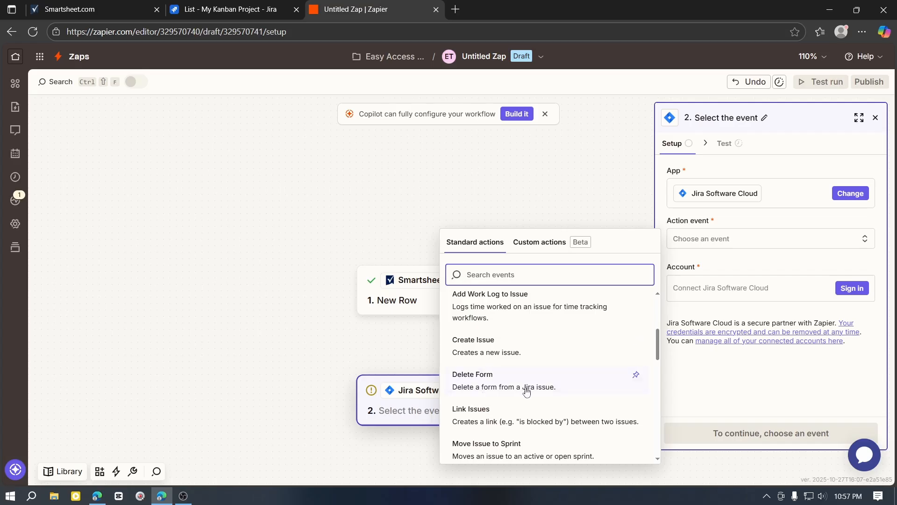
scroll(514, 364, up, 4)
click(510, 364)
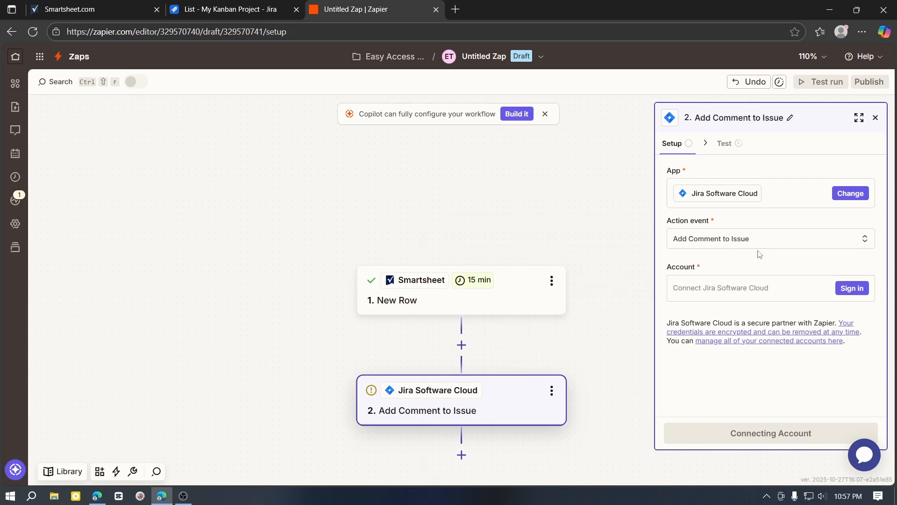
click(779, 243)
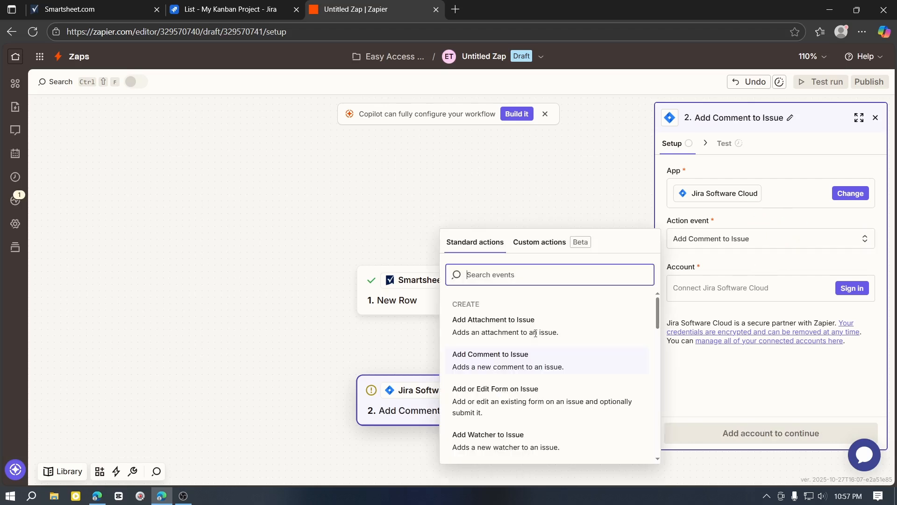
scroll(516, 360, down, 5)
scroll(515, 360, up, 5)
click(524, 361)
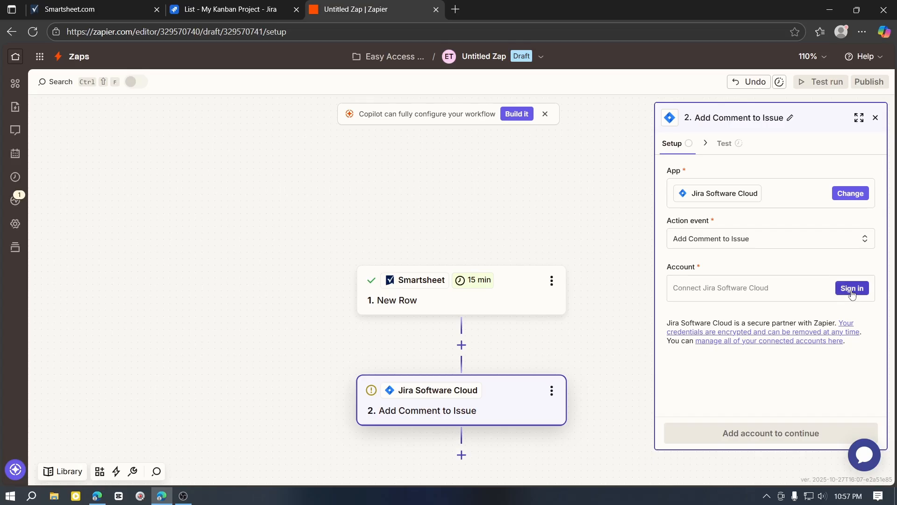
- Connect the Jira Software Cloud account with easyaccesstech as the cloud site, and accept Zapier's access request
click(851, 293)
click(300, 243)
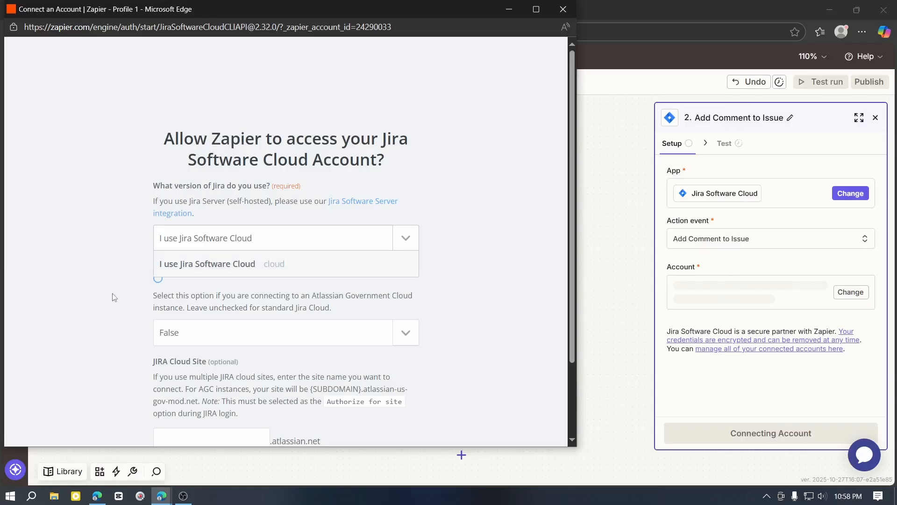
click(112, 285)
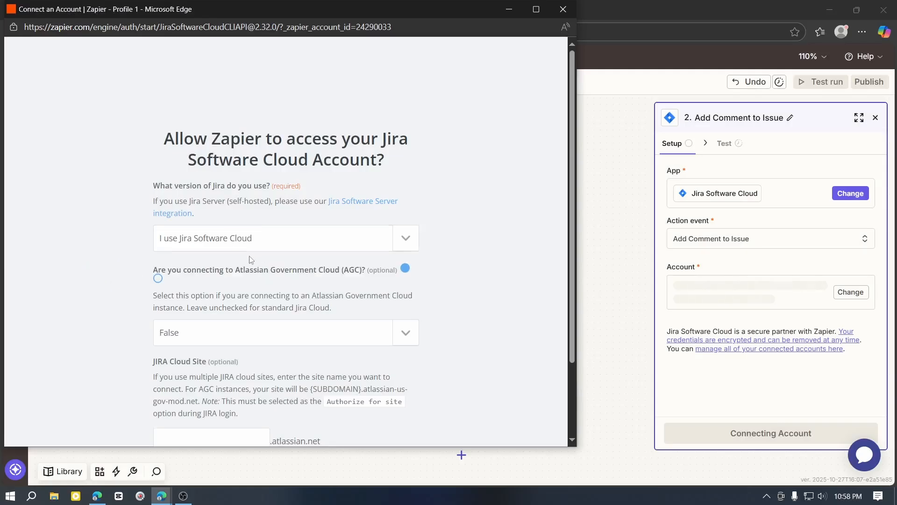
scroll(236, 265, down, 1)
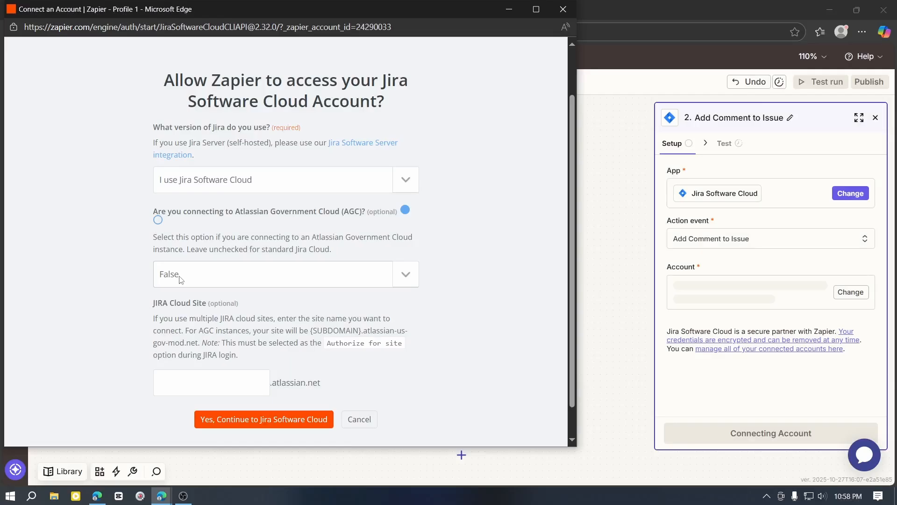
scroll(192, 246, down, 1)
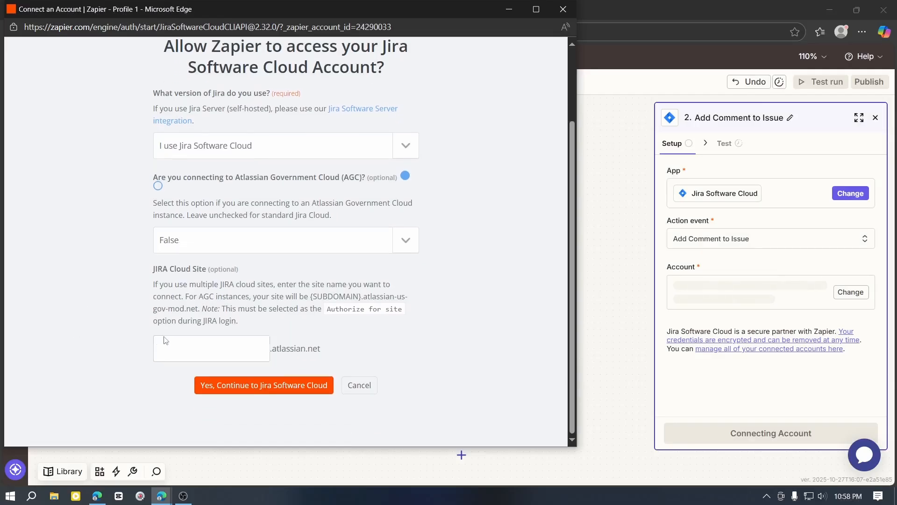
click(203, 351)
text(accesstech)
click(261, 387)
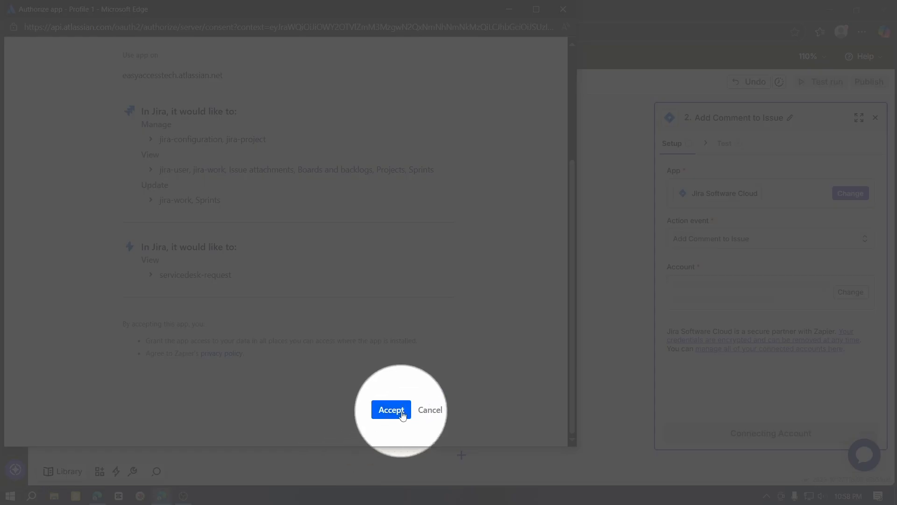
click(400, 410)
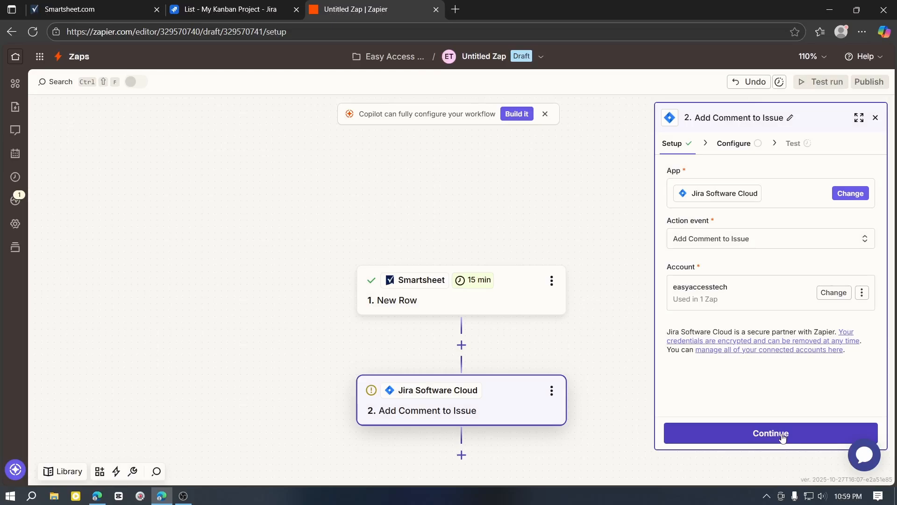
- Continue to the Jira action's configuration and set Issue to a custom value mapped to Sheet Name from the Smartsheet row
click(779, 433)
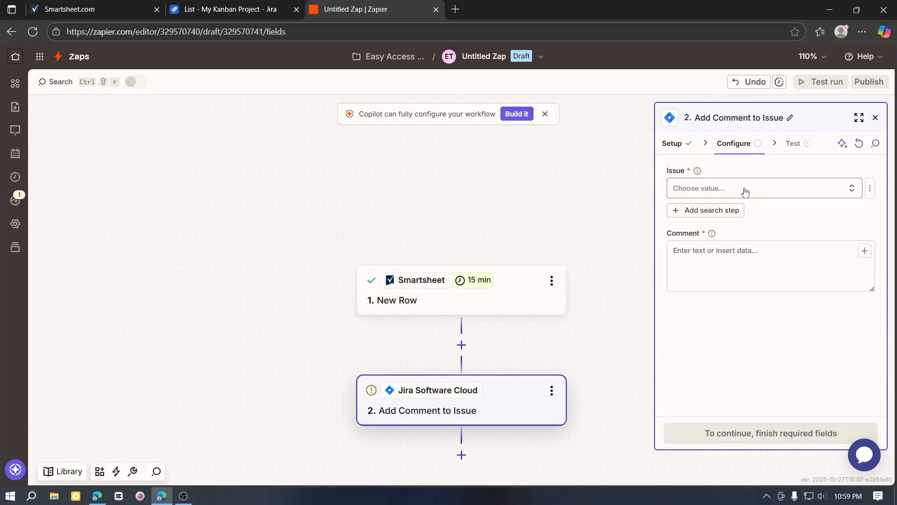
click(745, 189)
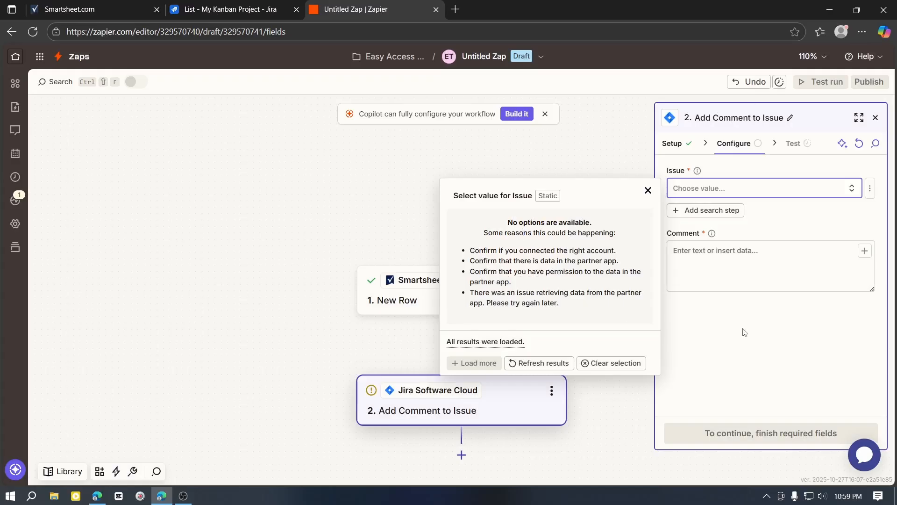
click(807, 330)
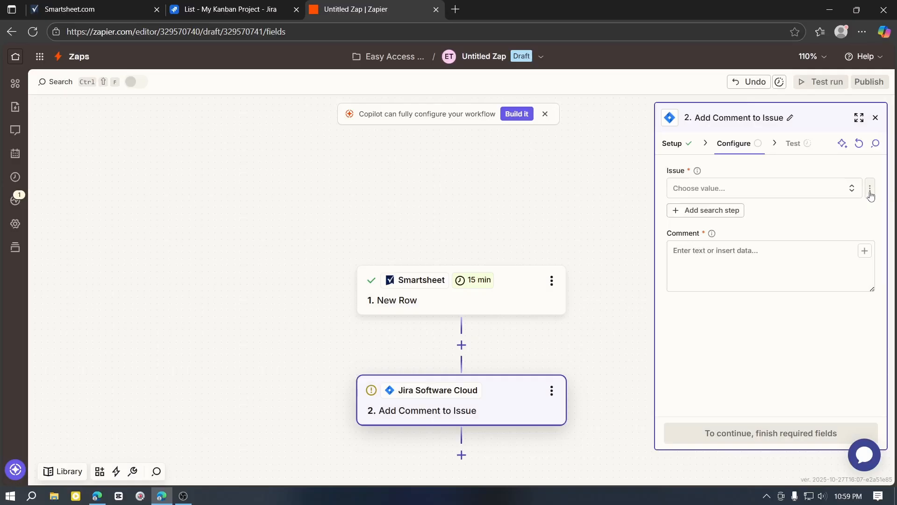
click(870, 192)
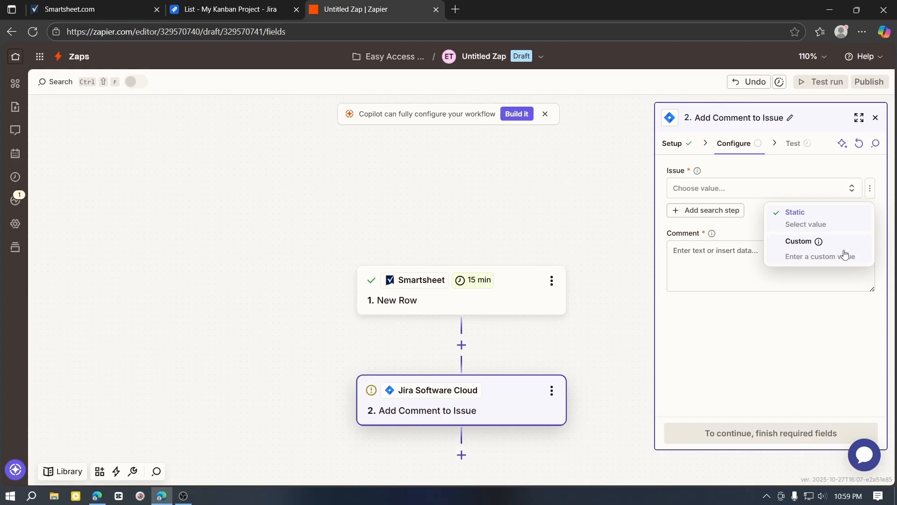
click(844, 254)
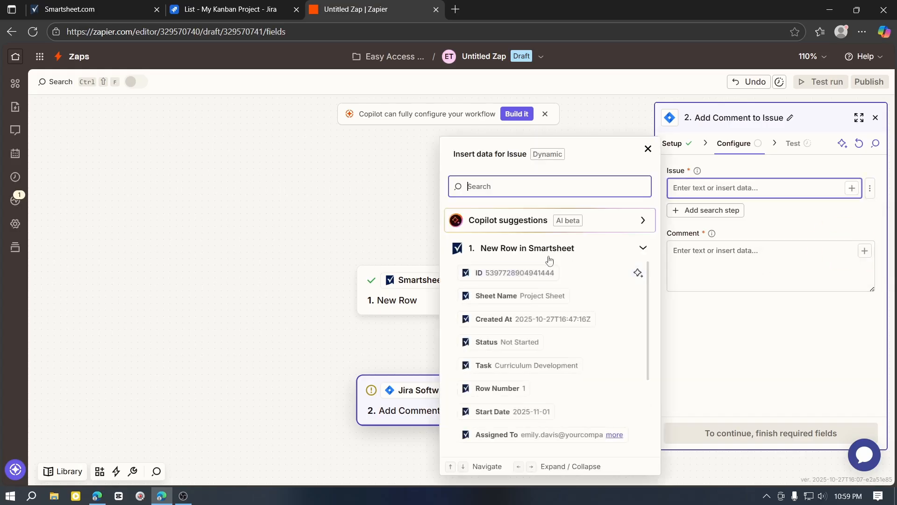
scroll(563, 303, down, 3)
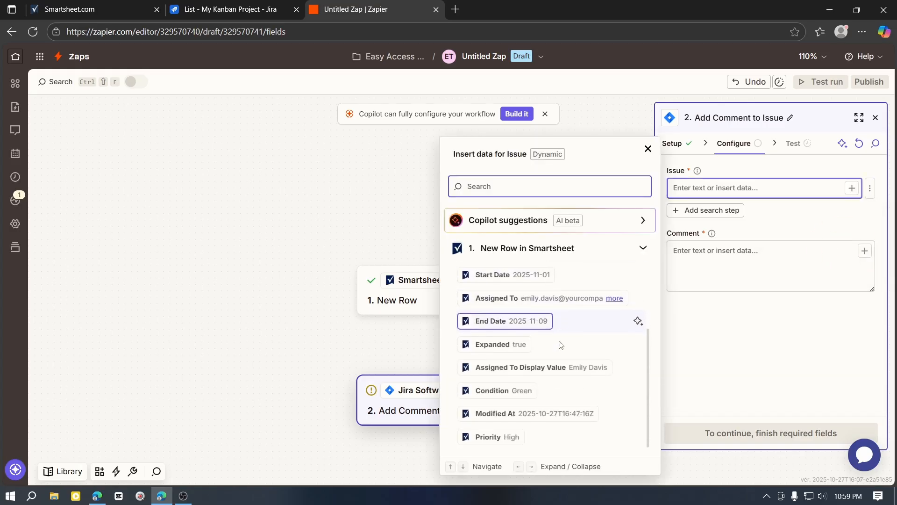
scroll(544, 343, up, 3)
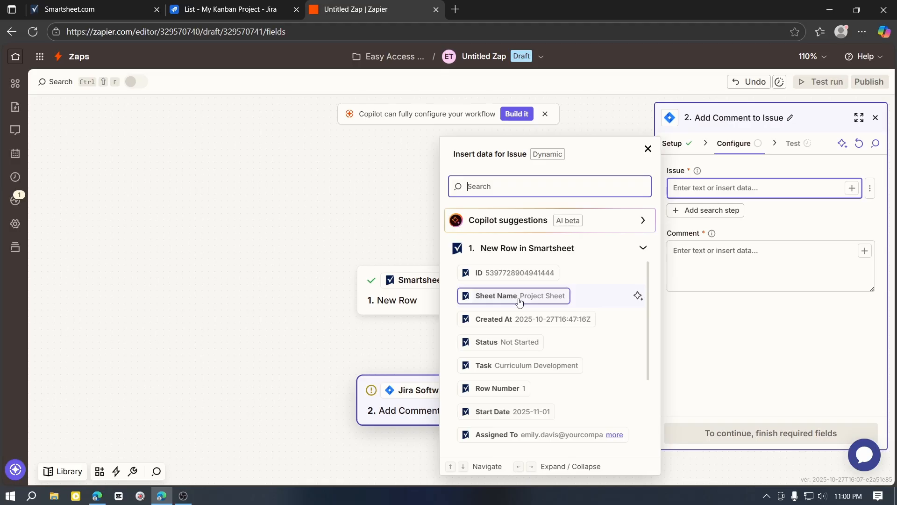
click(518, 299)
- Map the Comment field to the Smartsheet row's Condition value and continue to the action's test
click(700, 259)
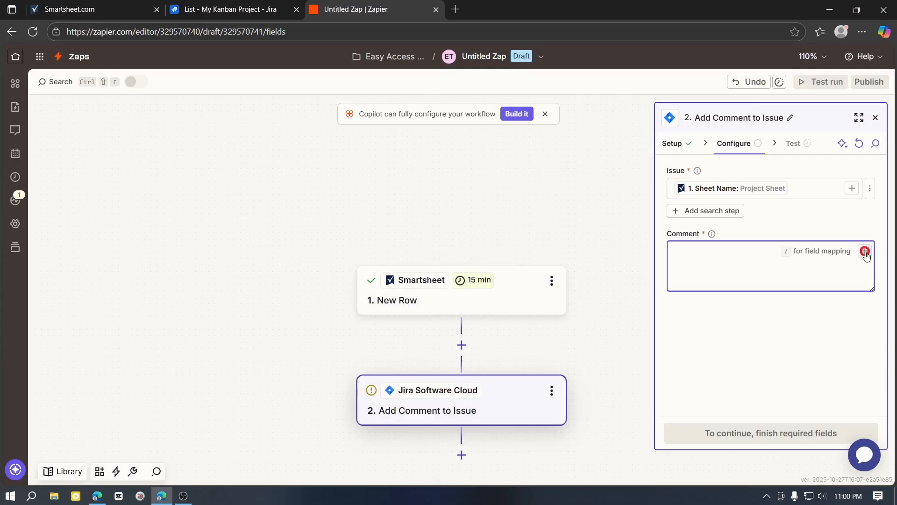
click(865, 251)
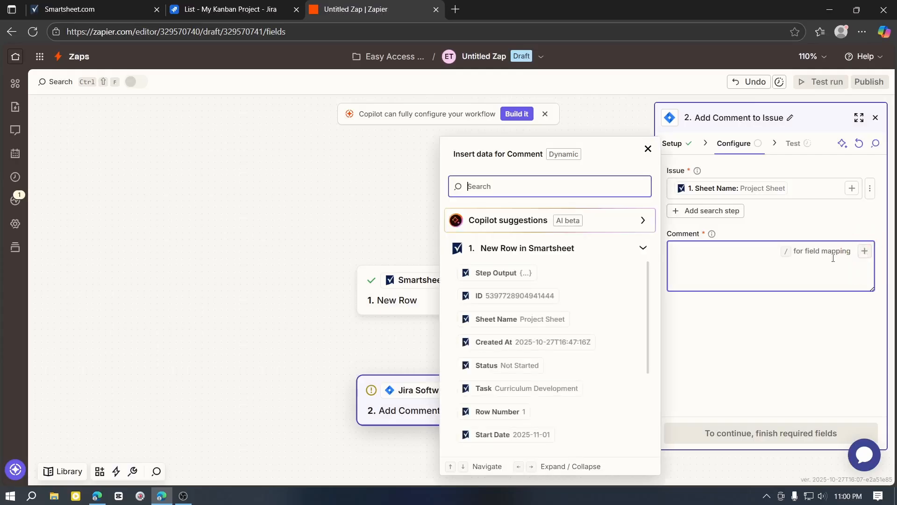
scroll(523, 287, down, 3)
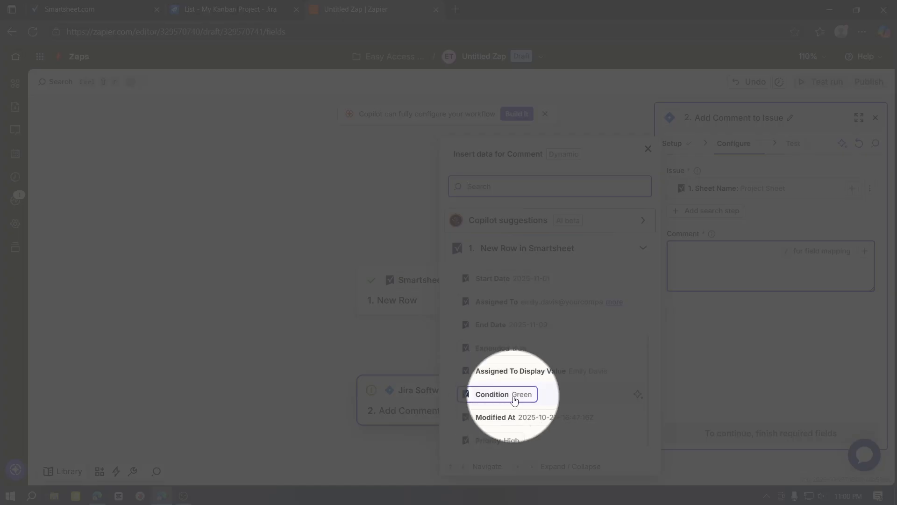
click(513, 395)
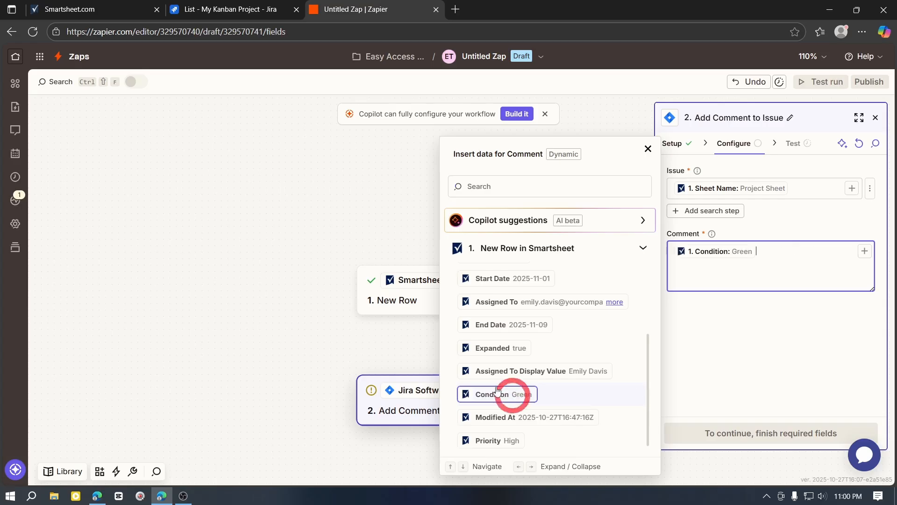
click(752, 338)
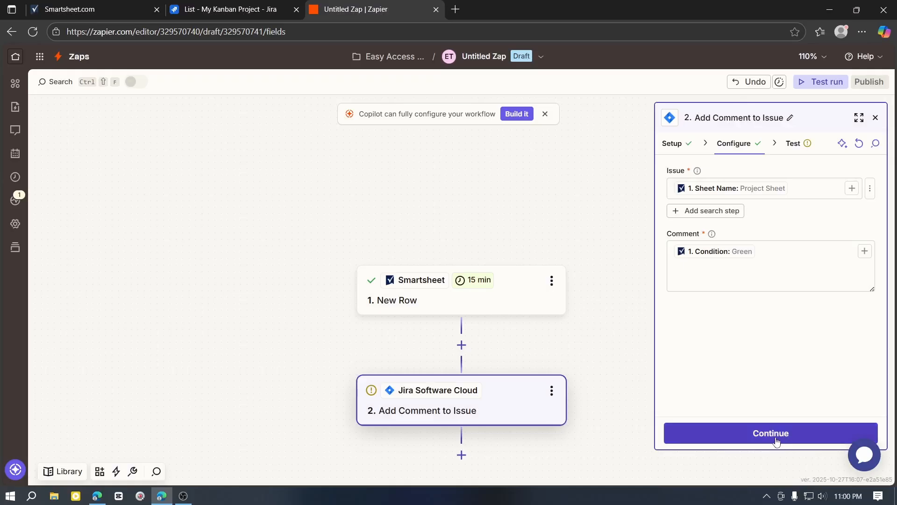
click(777, 439)
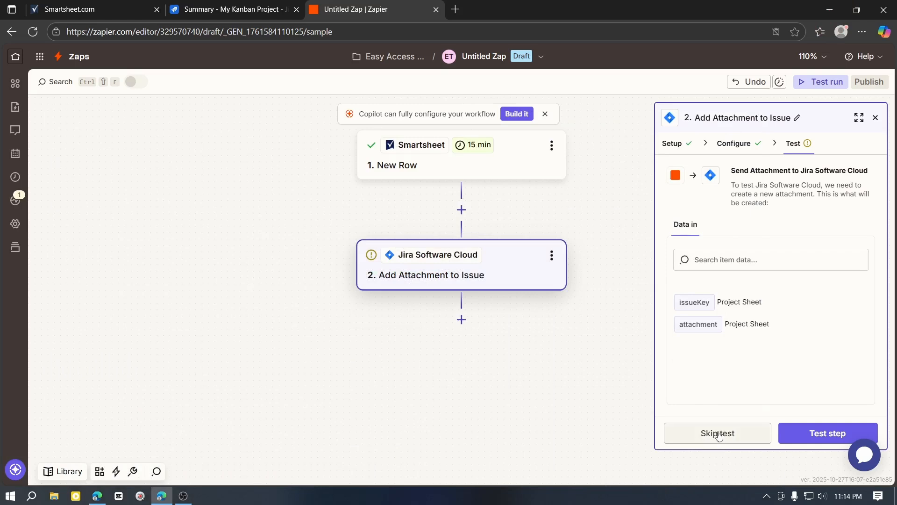
- Skip the test of the Add Attachment to Issue step and close its settings
click(690, 437)
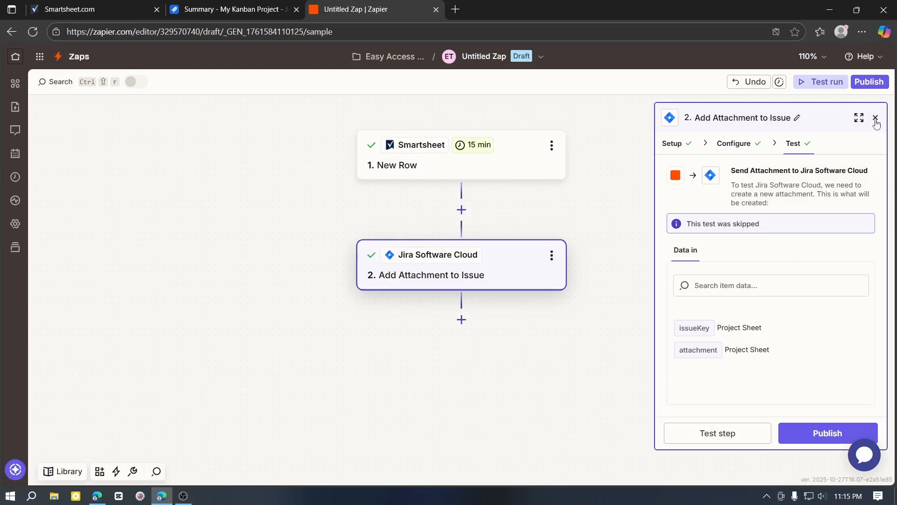
click(875, 119)
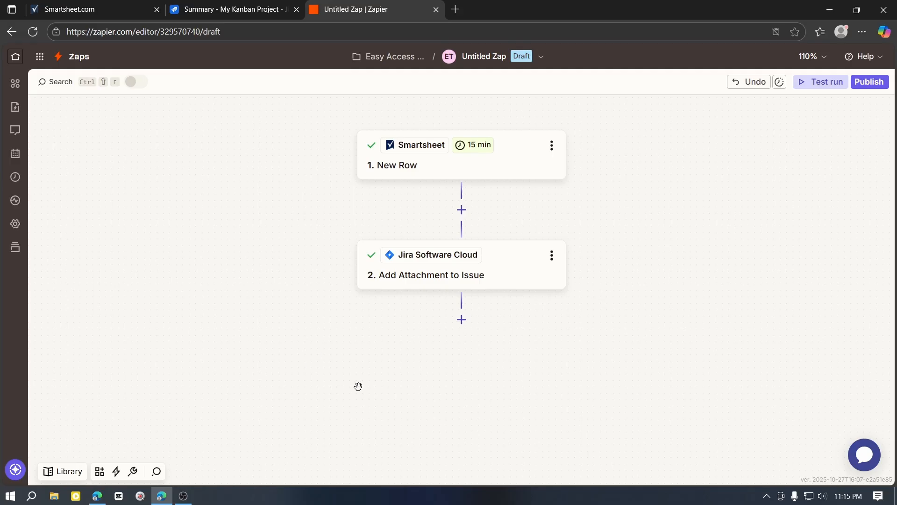
scroll(306, 374, up, 1)
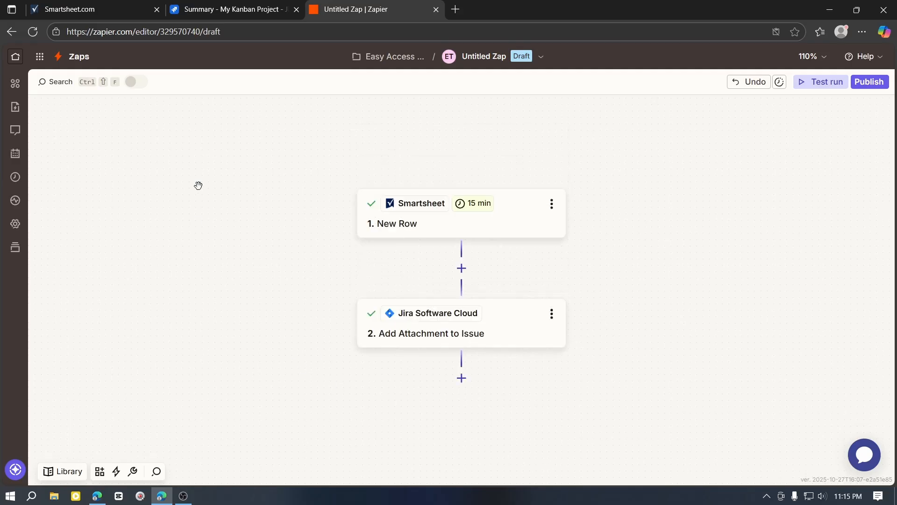